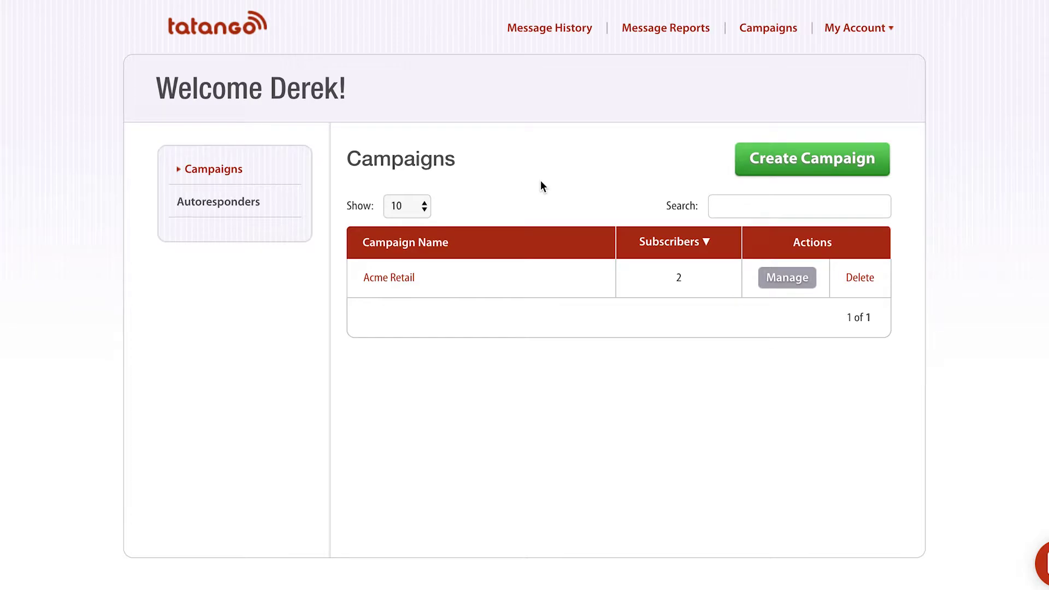
Open the Acme Retail campaign's dashboard, then go to its Global Messaging History.
click(766, 282)
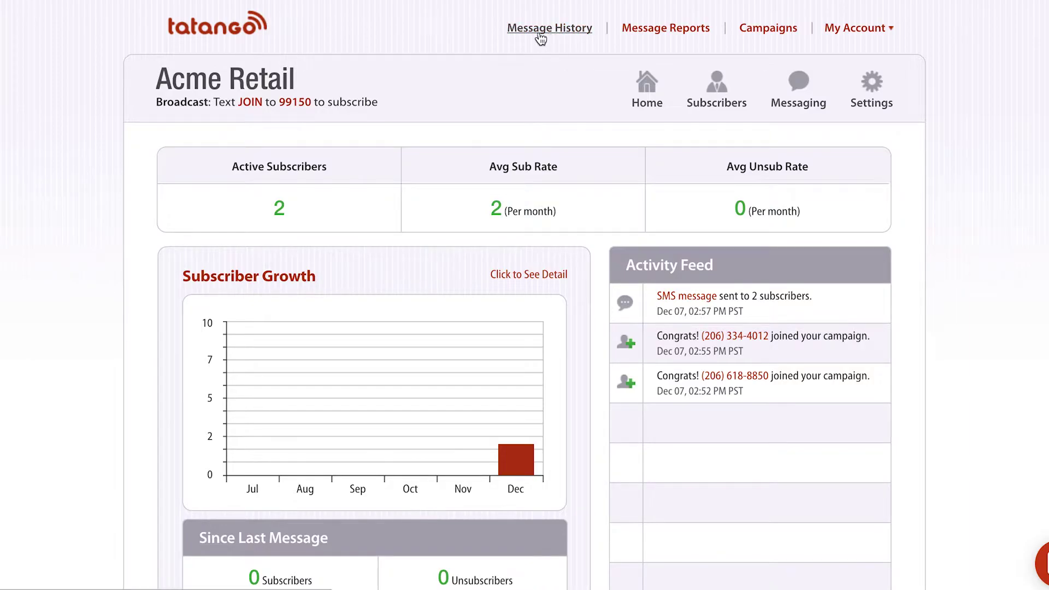
click(570, 35)
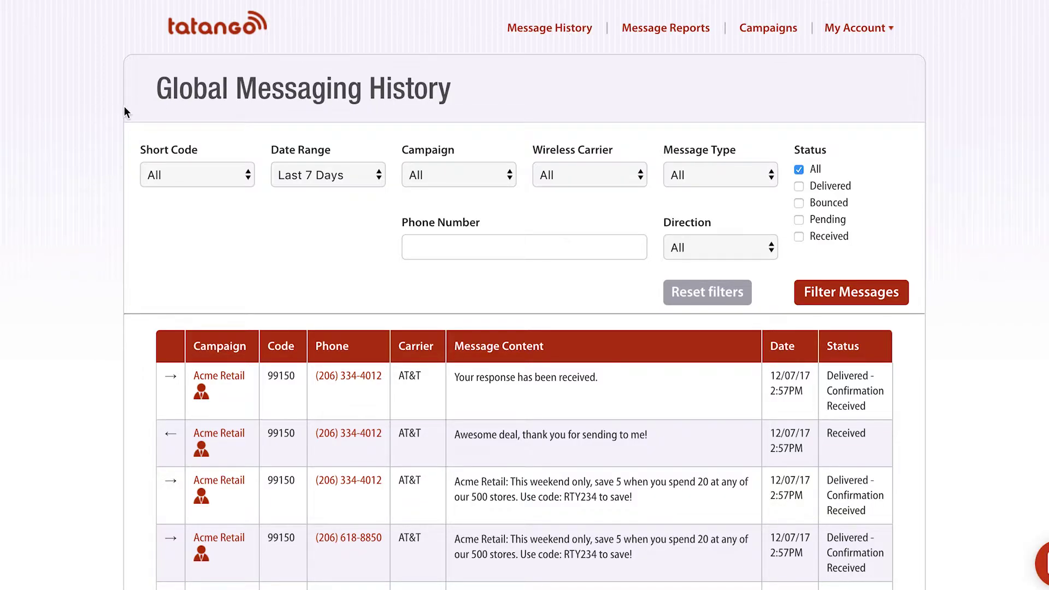
Scroll through all 14 messages in the history table and back to the top.
scroll(125, 109, down, 5)
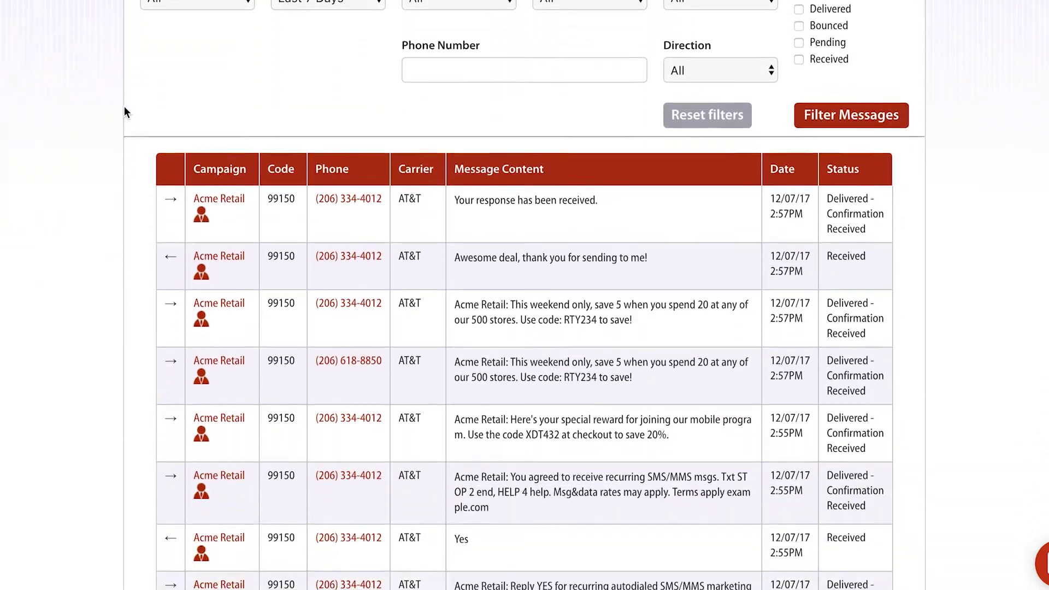
scroll(125, 112, down, 2)
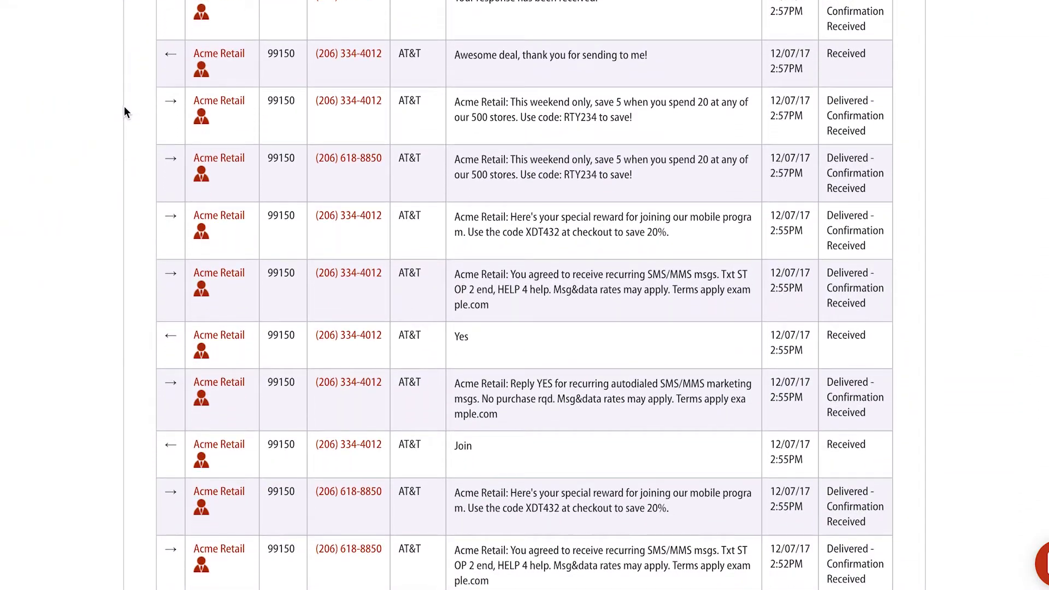
scroll(124, 109, down, 3)
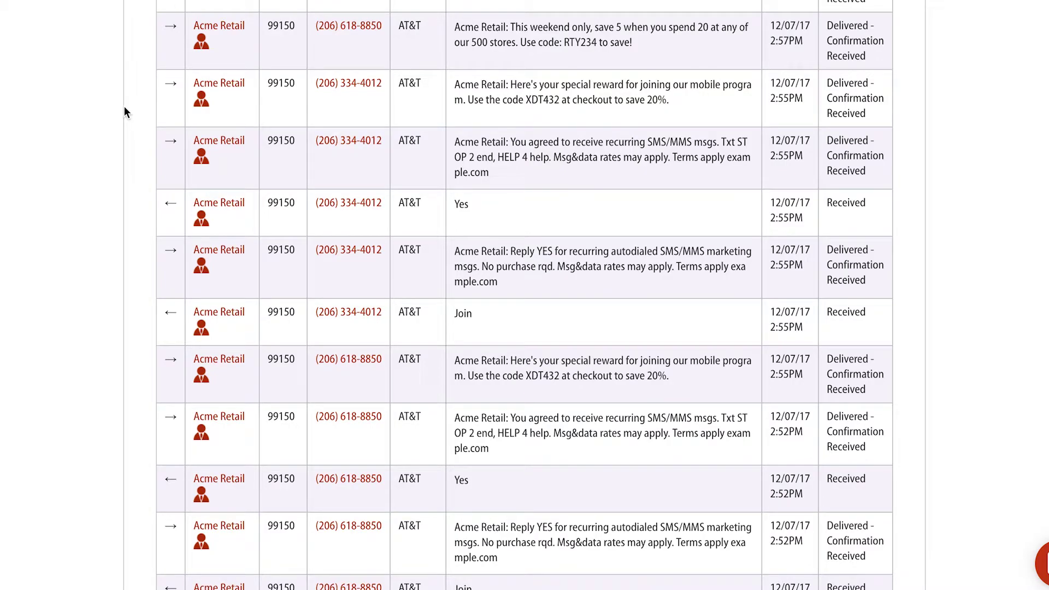
scroll(125, 112, down, 1)
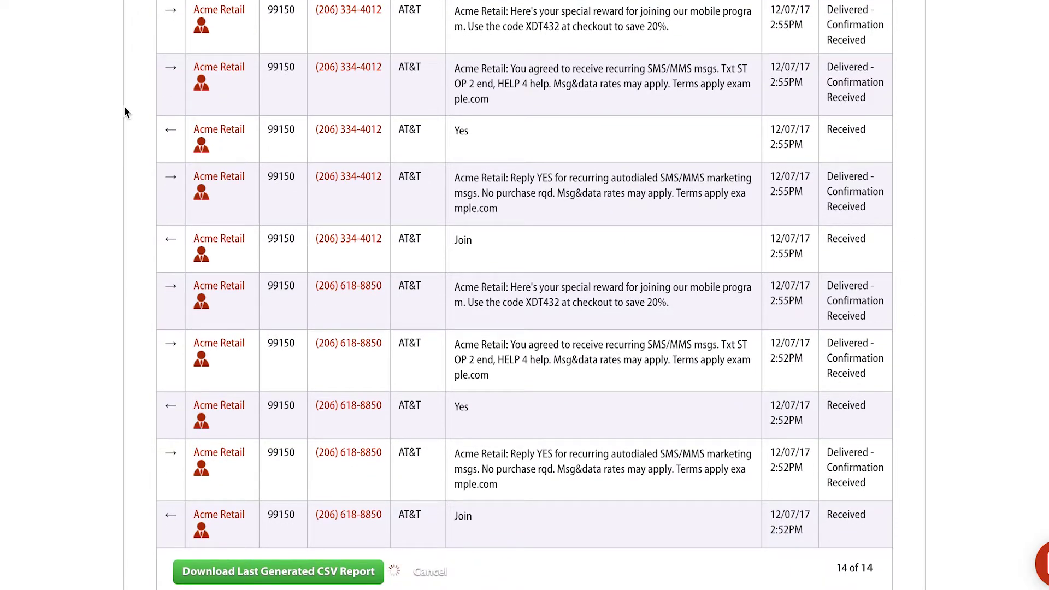
scroll(124, 106, up, 15)
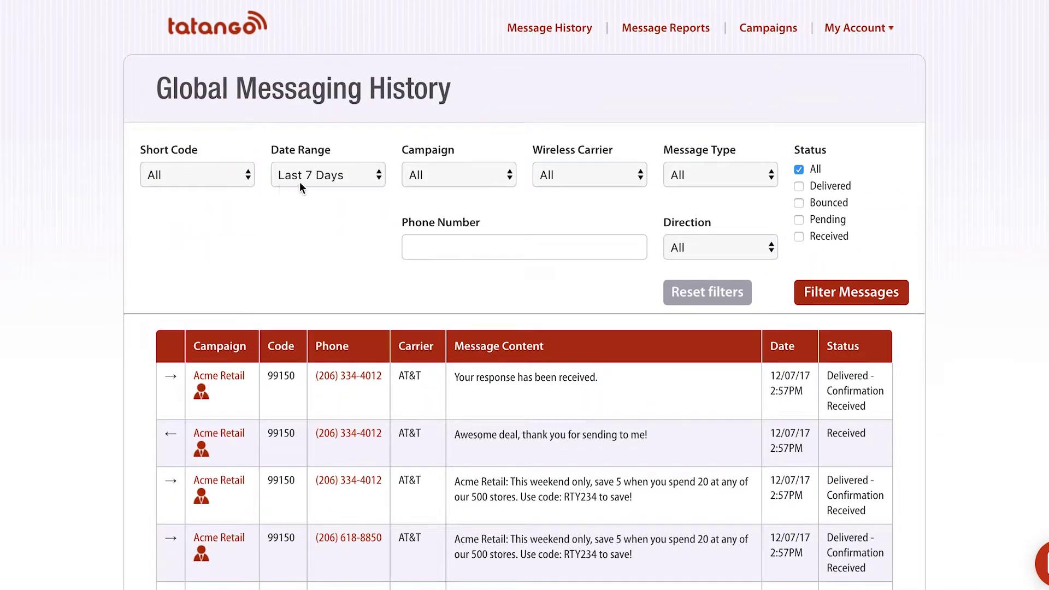
Filter the message history by the subscriber's phone number.
click(457, 248)
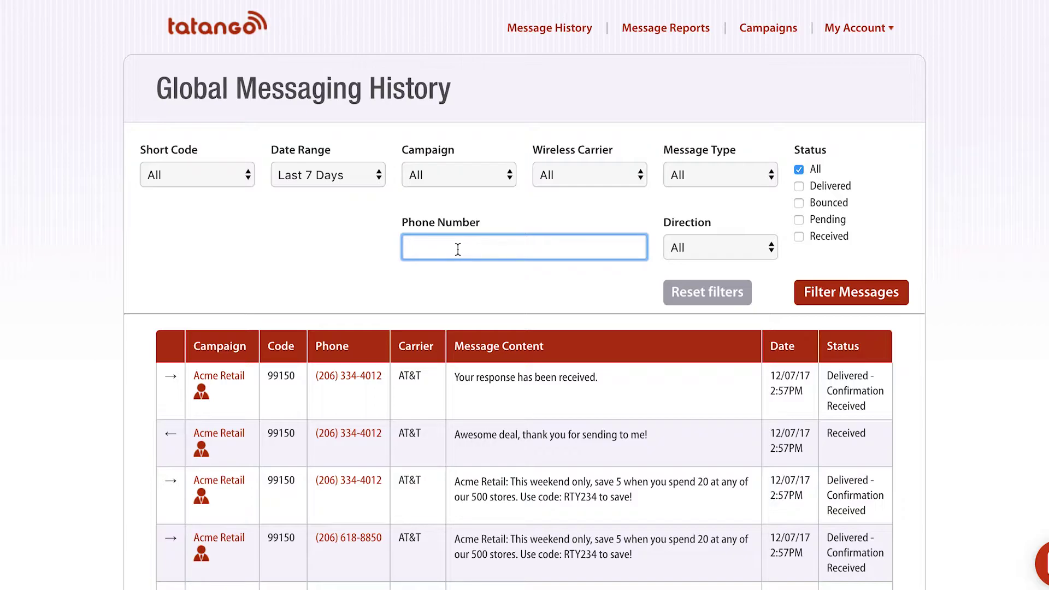
click(858, 290)
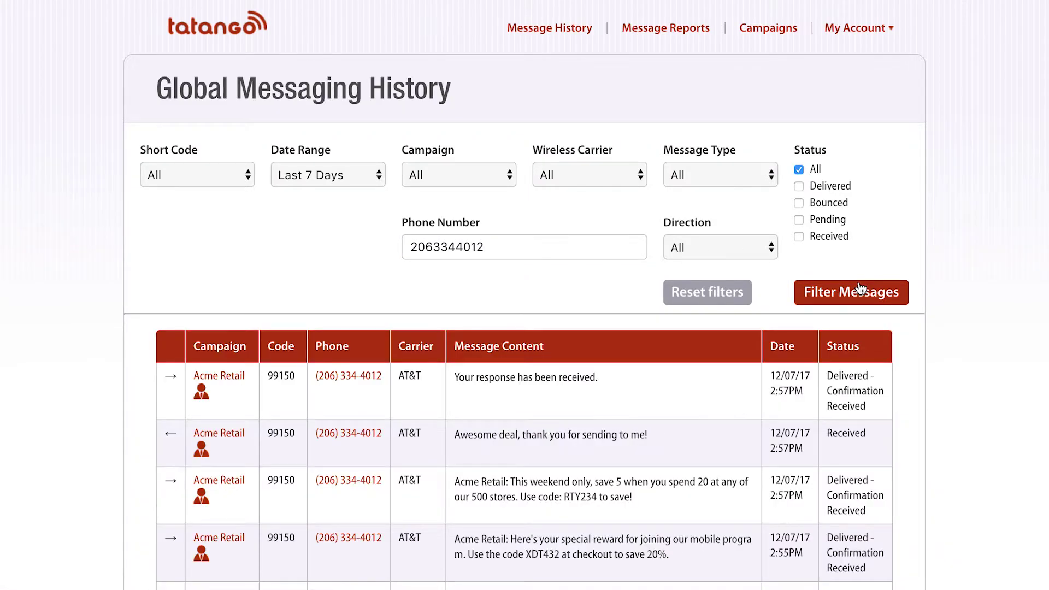
scroll(636, 339, down, 3)
scroll(630, 337, up, 1)
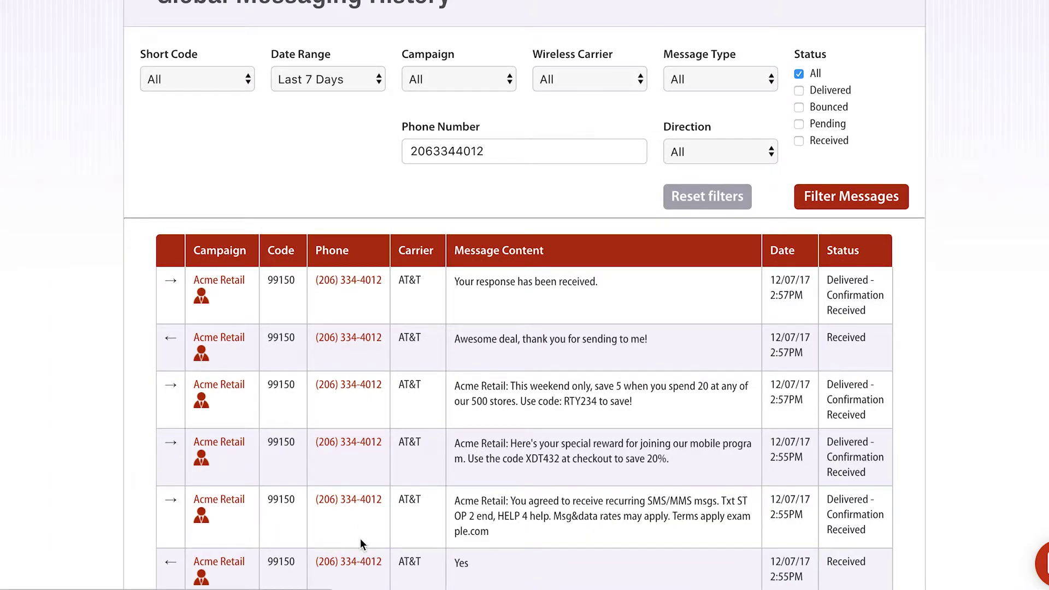
scroll(354, 568, up, 2)
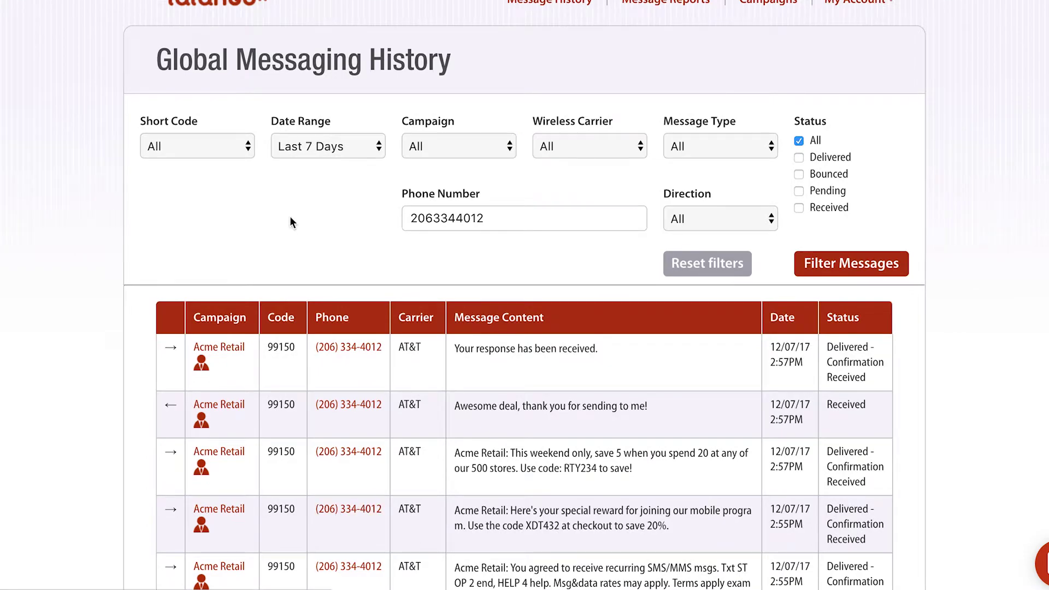
click(332, 146)
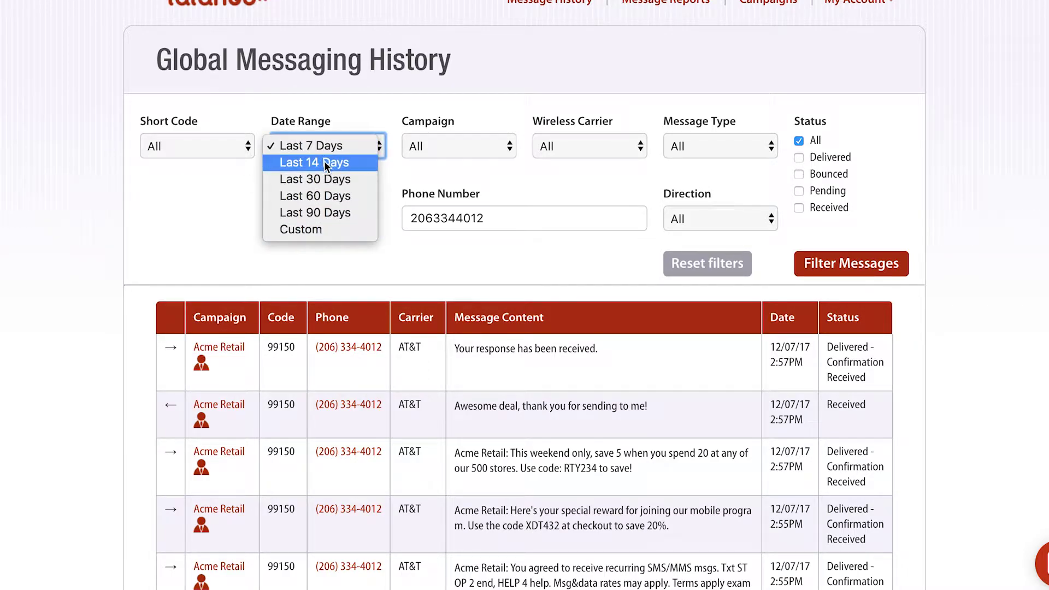
Set a Custom date range from 05/02/2017 to 12/07/2017.
click(320, 230)
click(229, 218)
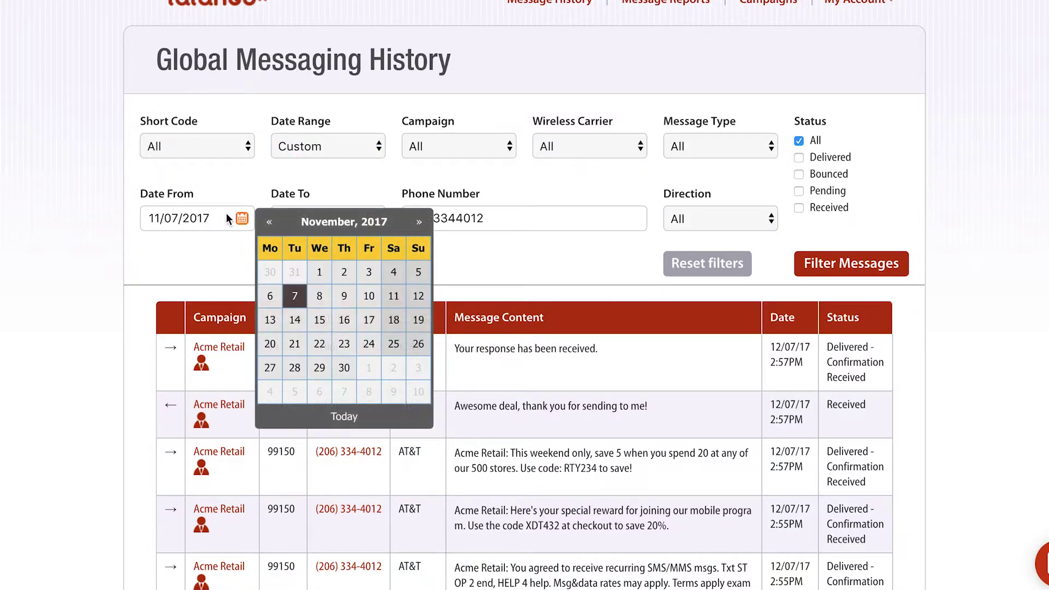
click(270, 224)
click(270, 223)
click(270, 224)
click(270, 224)
click(270, 224)
click(270, 224)
click(295, 273)
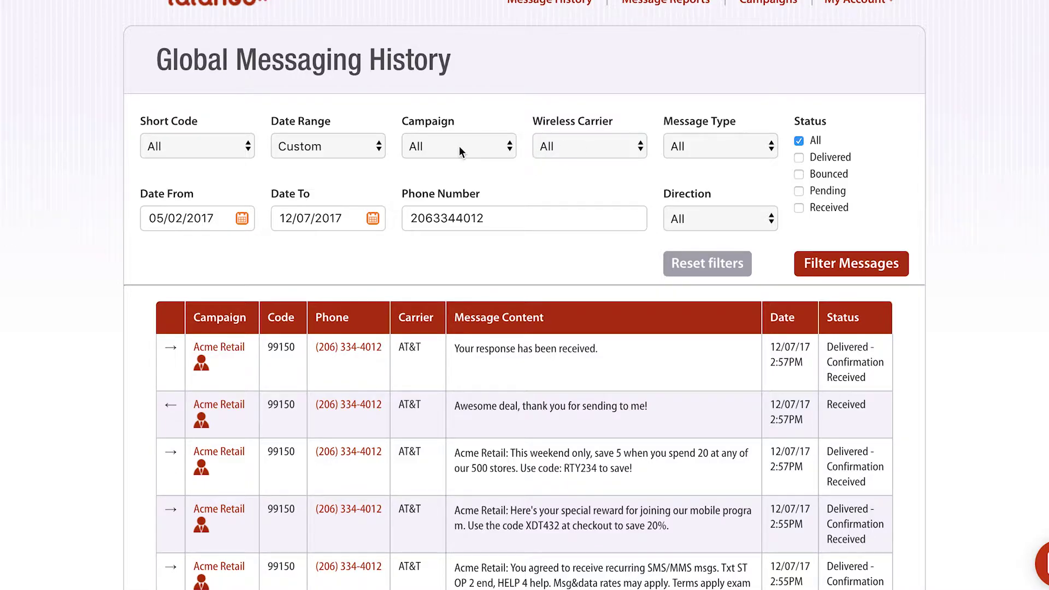
click(573, 146)
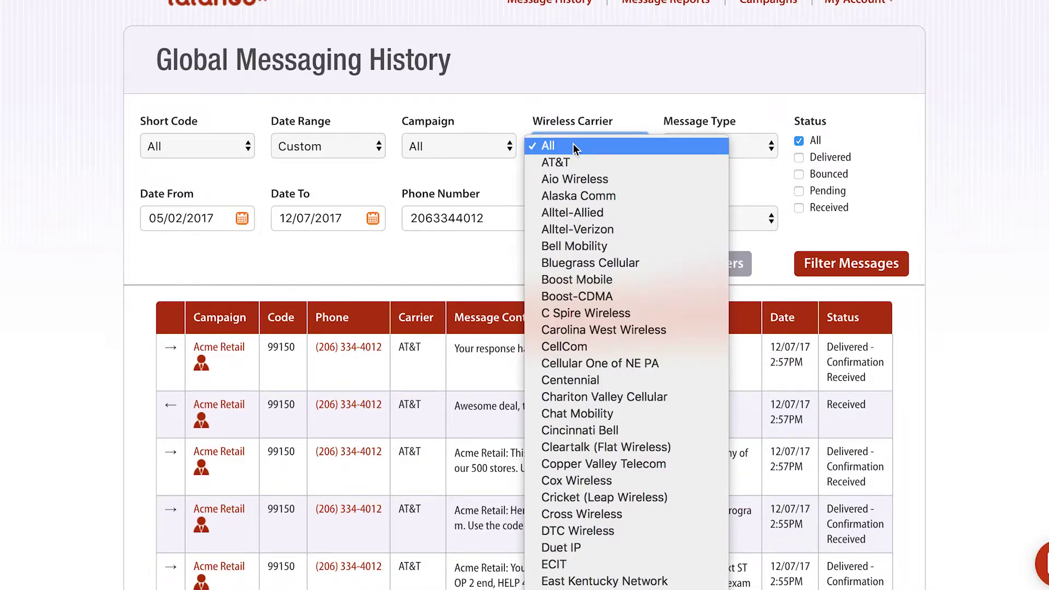
Clear the subscriber's phone number from the filter.
click(570, 93)
click(510, 220)
double_click(510, 220)
click(633, 219)
Set the Wireless Carrier filter to Bell Mobility instead of AT&T.
click(538, 253)
click(573, 146)
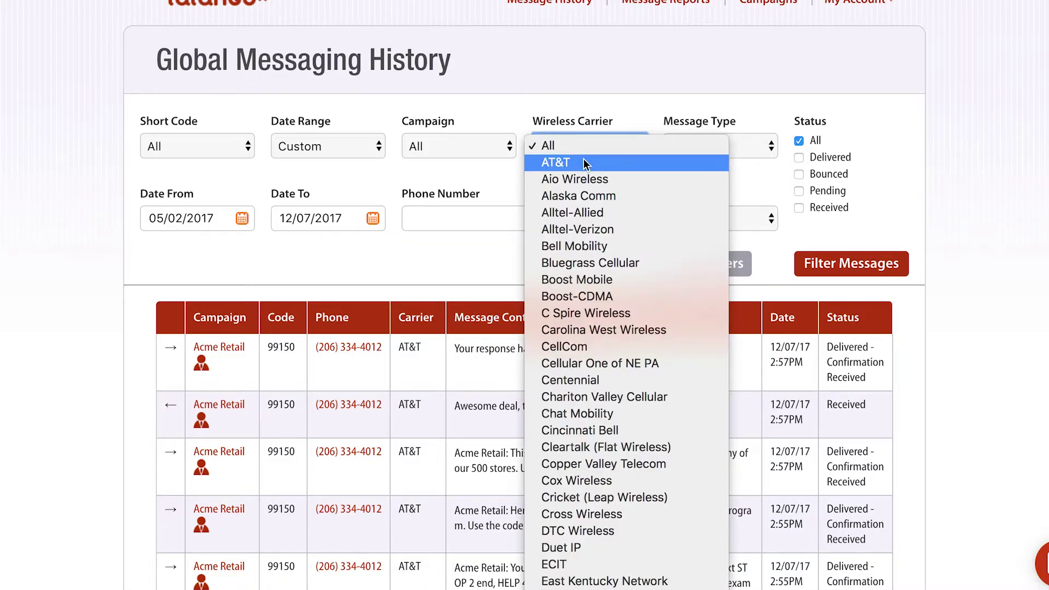
click(583, 161)
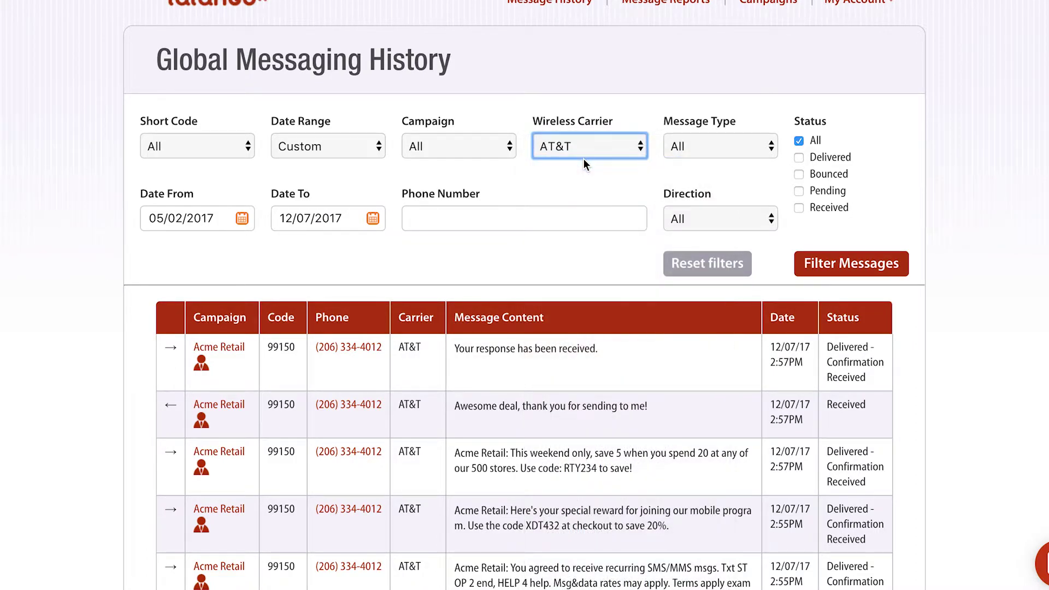
click(580, 146)
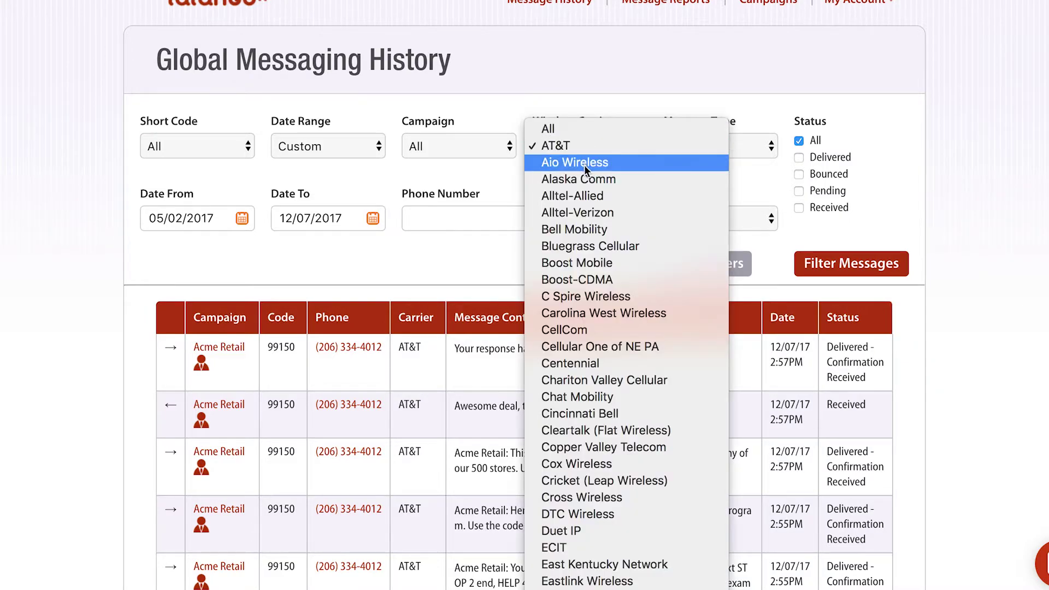
click(589, 233)
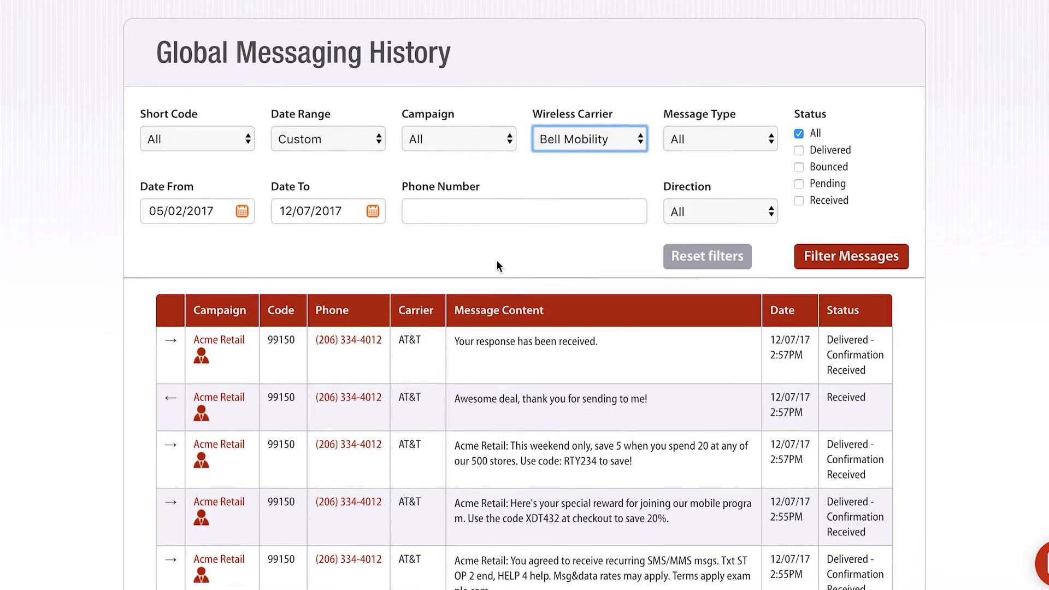
scroll(496, 260, down, 1)
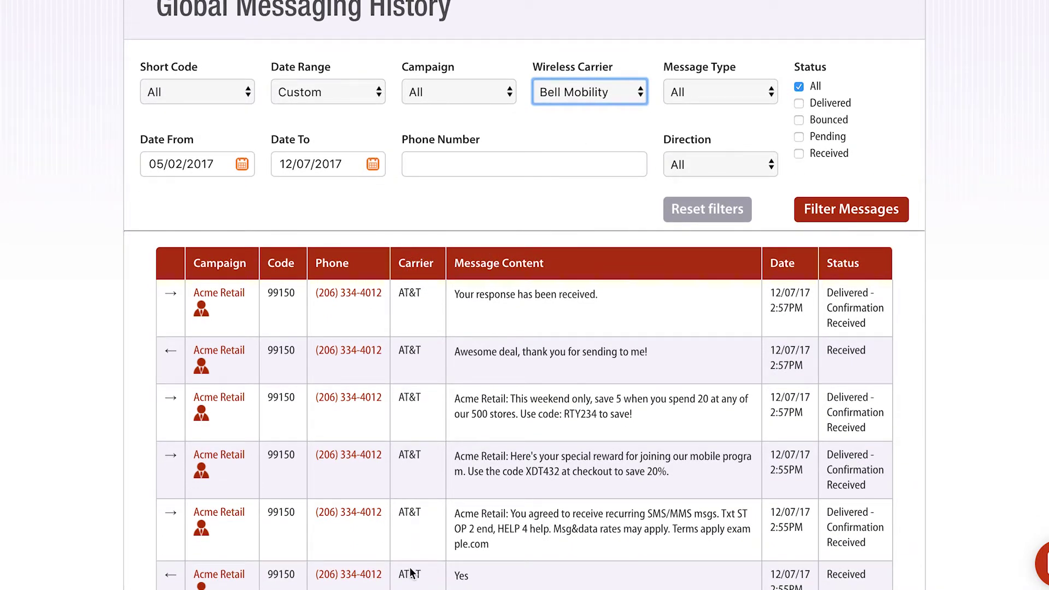
scroll(410, 572, up, 2)
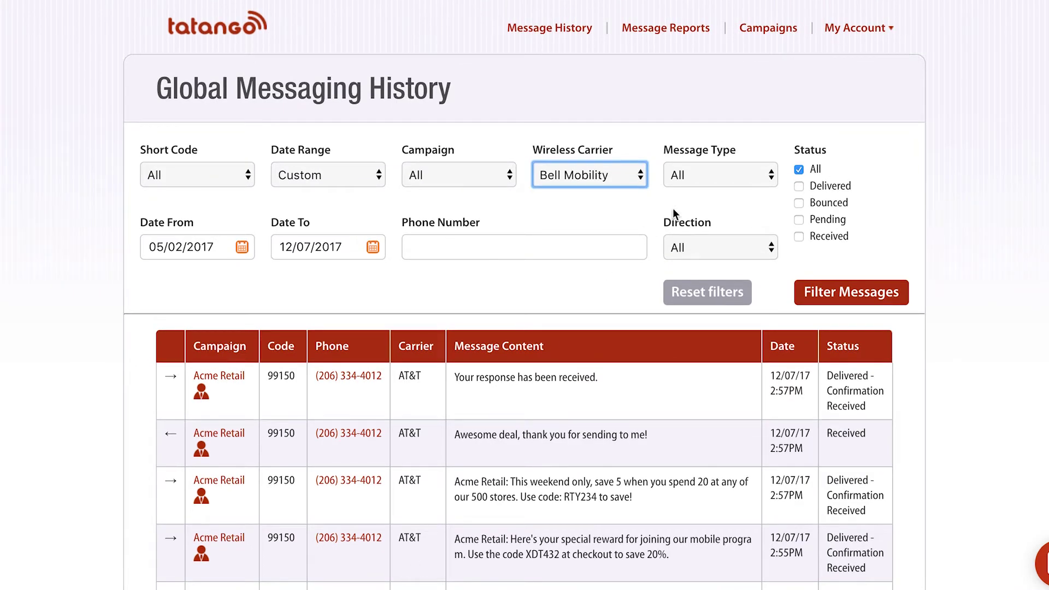
click(712, 175)
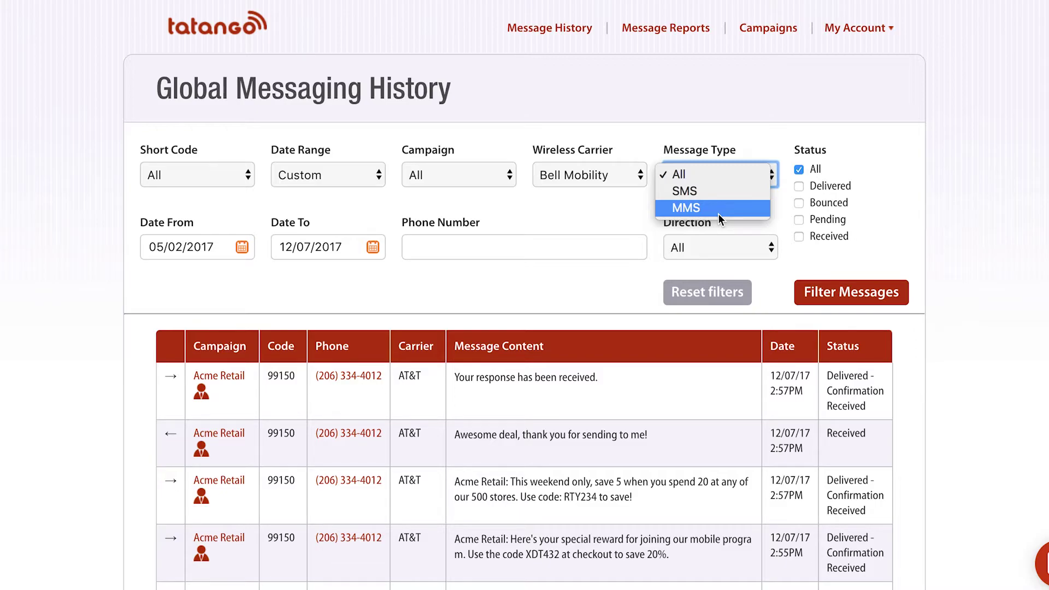
Set Direction to Inbound while keeping Message Type at All.
click(713, 127)
click(695, 248)
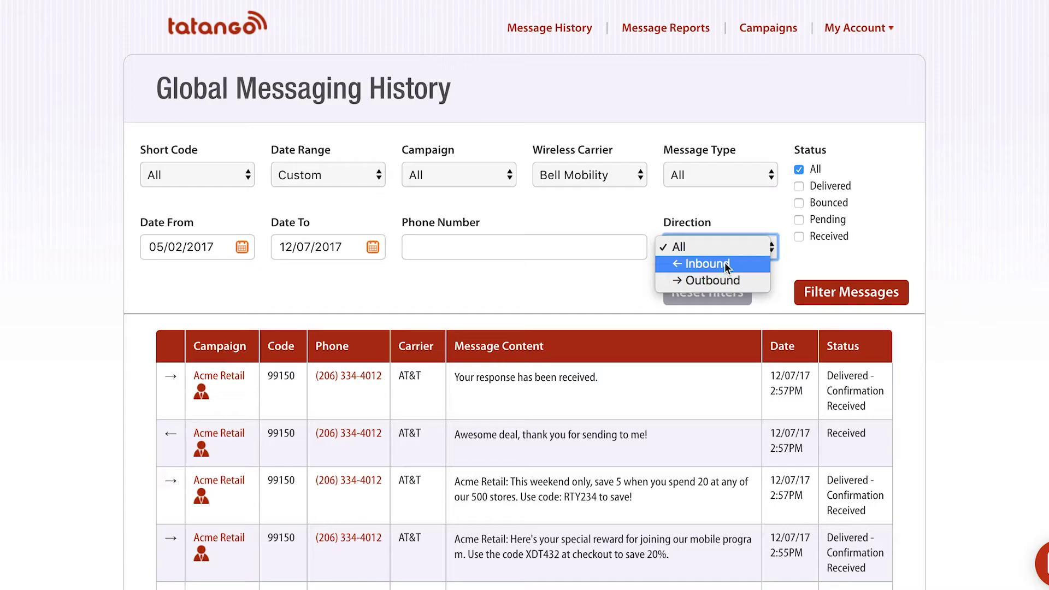
click(707, 266)
click(704, 179)
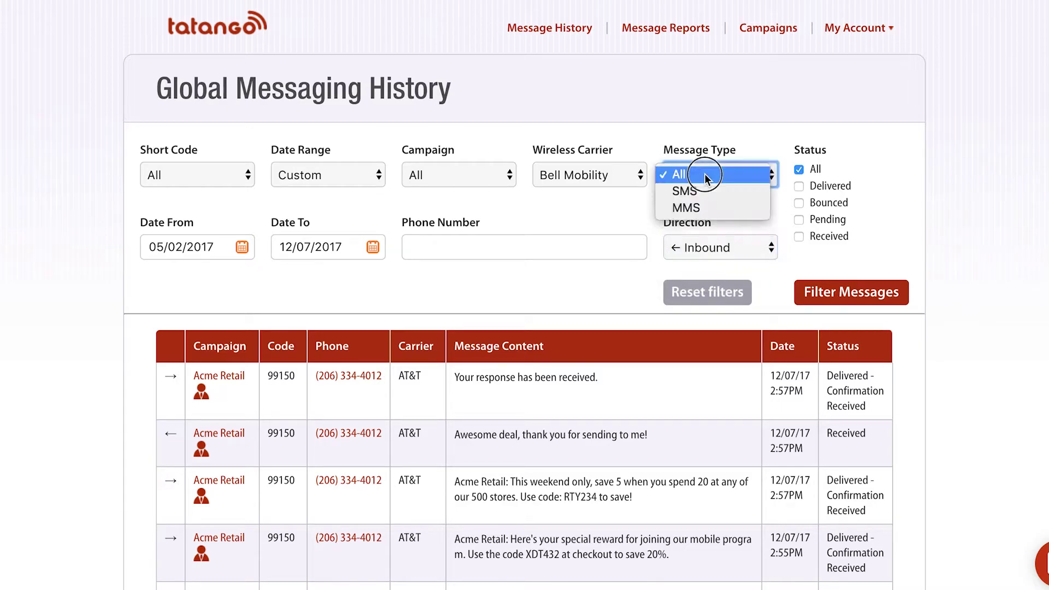
click(772, 178)
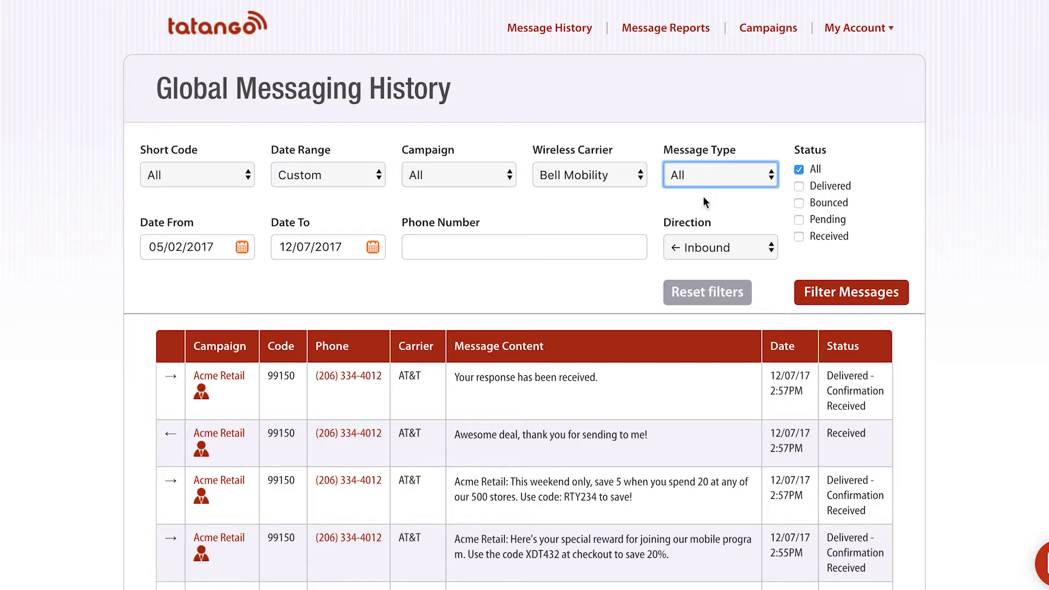
click(590, 173)
Reset carrier to All, set Date Range to Last 7 Days, and apply the filters.
click(546, 70)
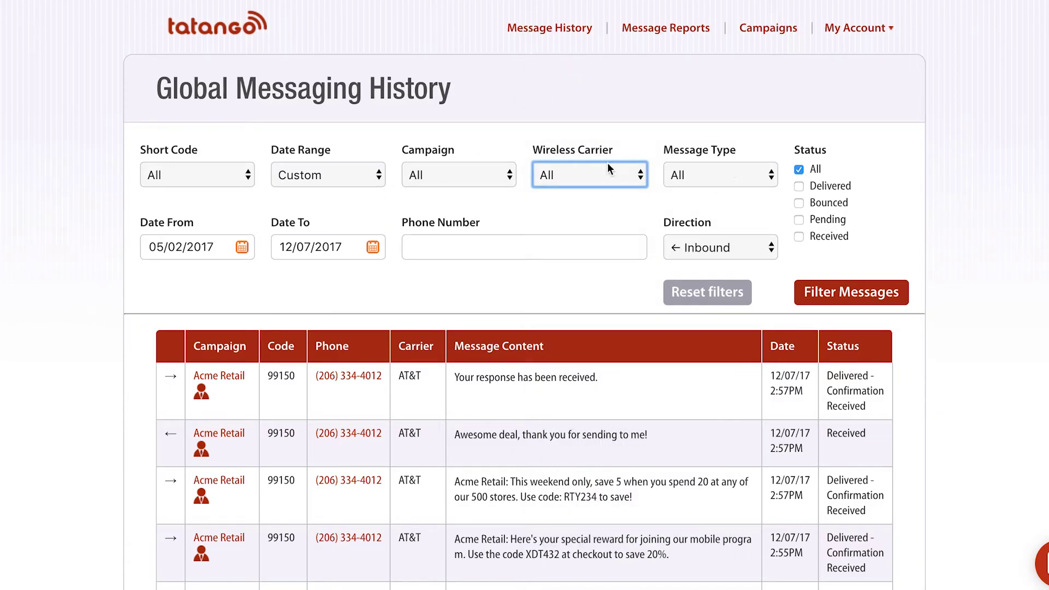
click(324, 170)
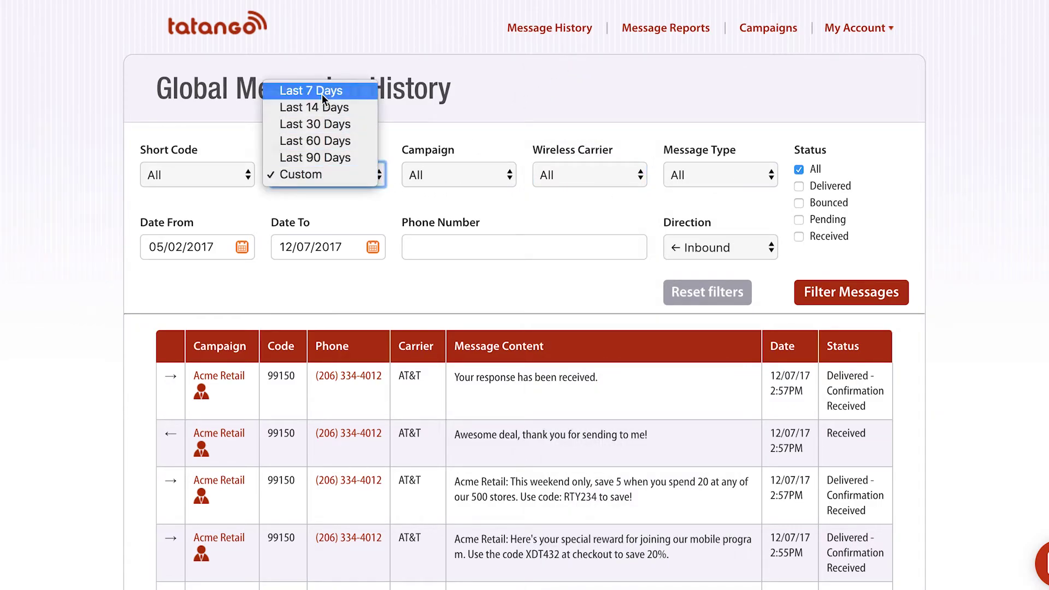
click(322, 91)
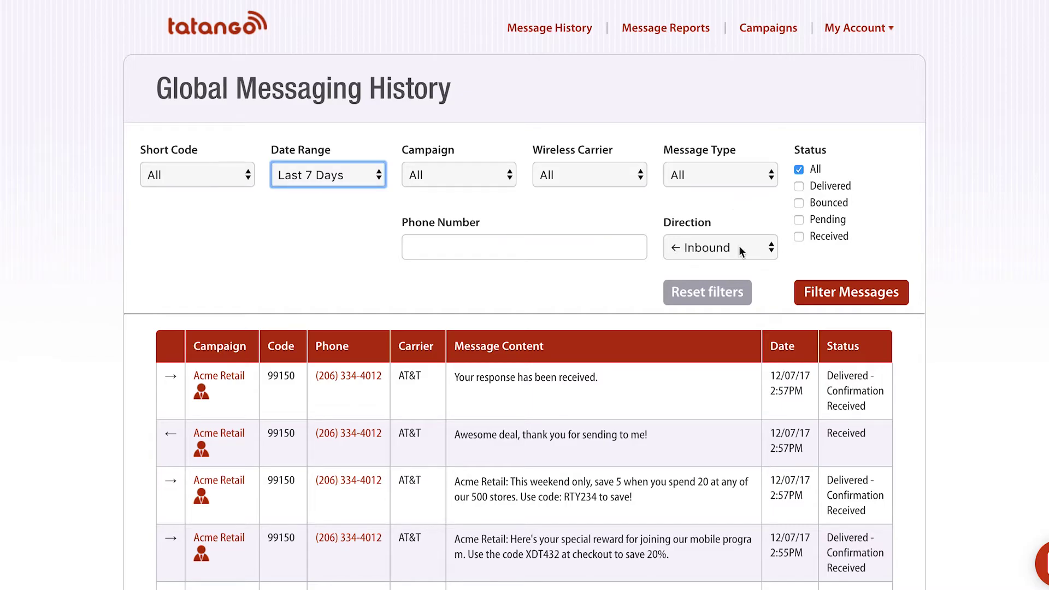
click(837, 298)
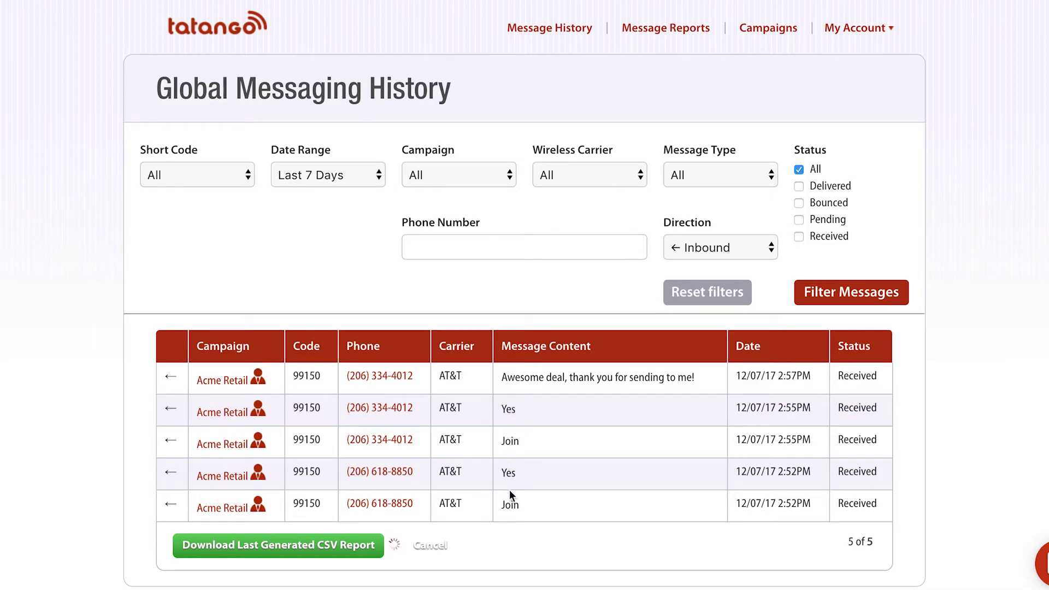
drag(503, 408, 515, 408)
Switch Direction to Outbound and apply, showing the Delivered outbound messages.
click(515, 409)
drag(503, 378, 699, 372)
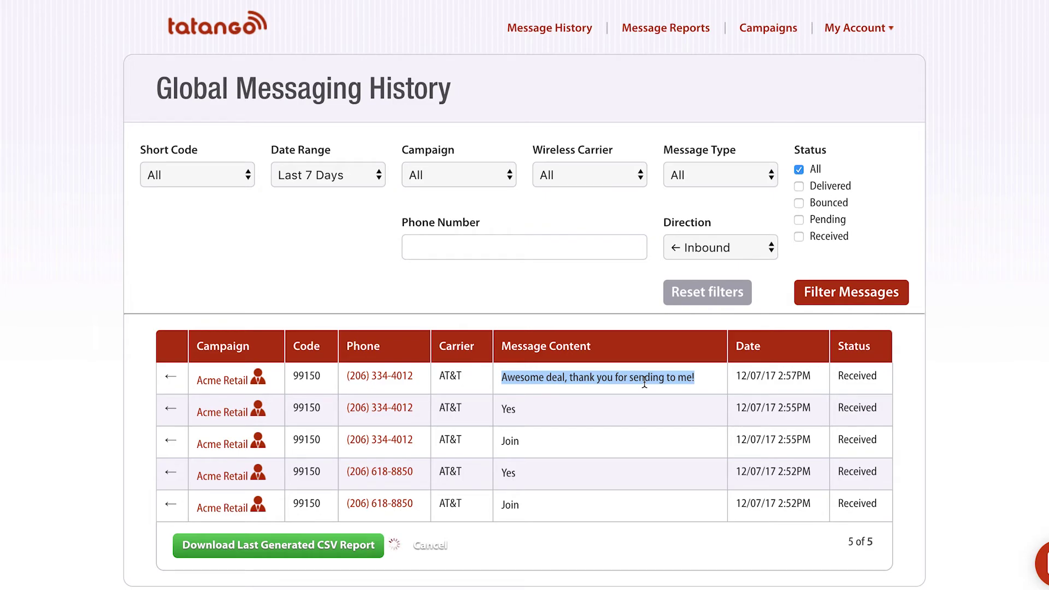
click(701, 247)
click(709, 262)
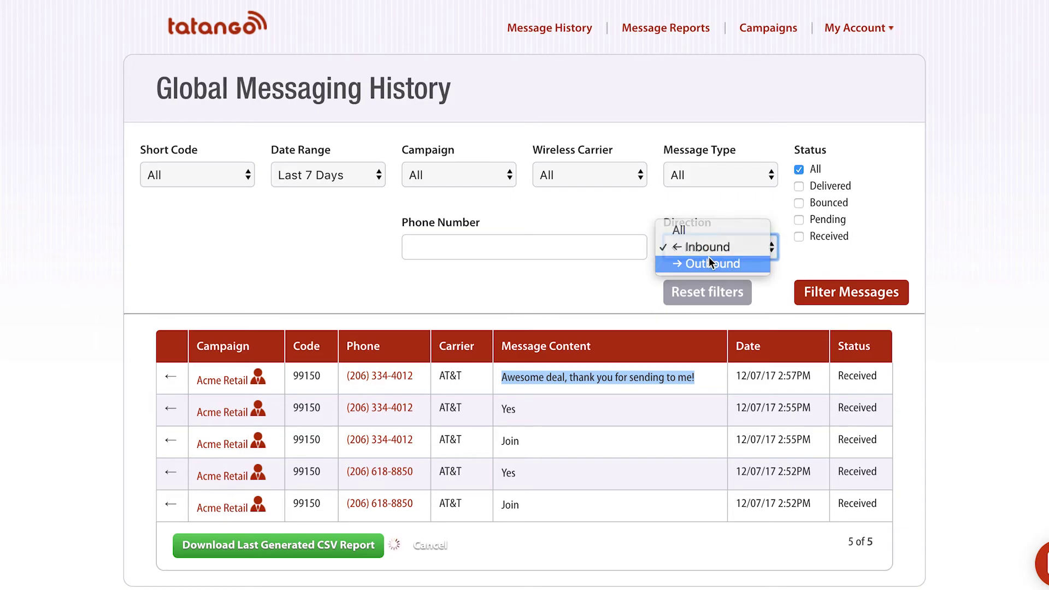
click(822, 295)
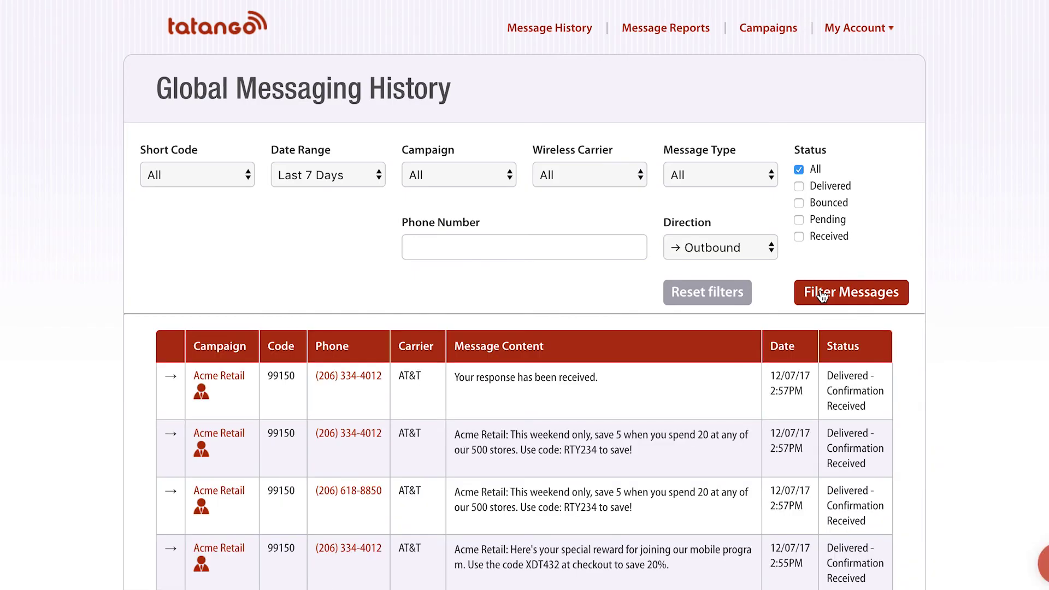
scroll(572, 404, down, 3)
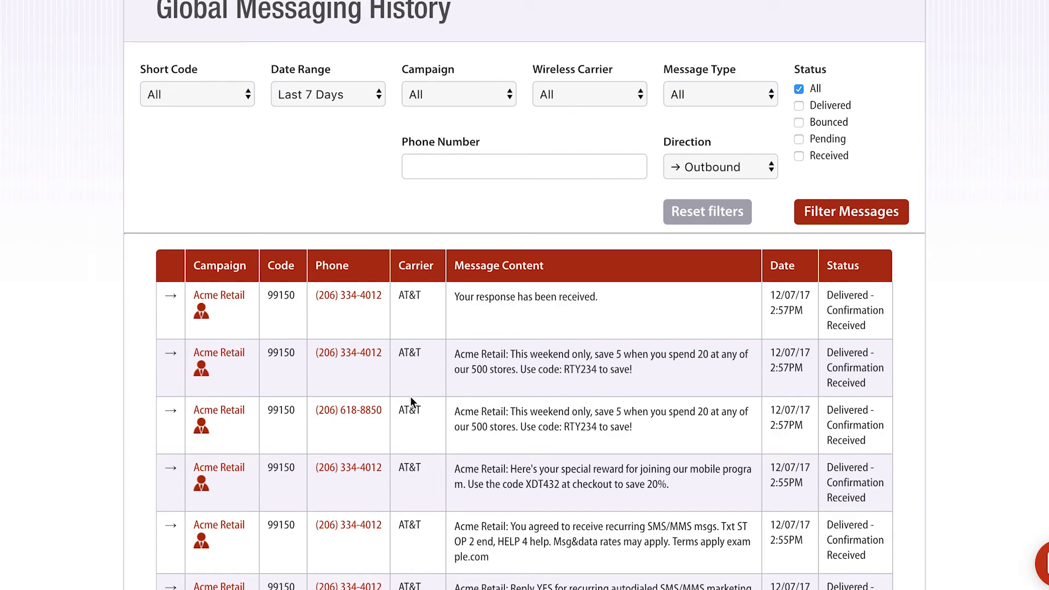
scroll(410, 395, up, 3)
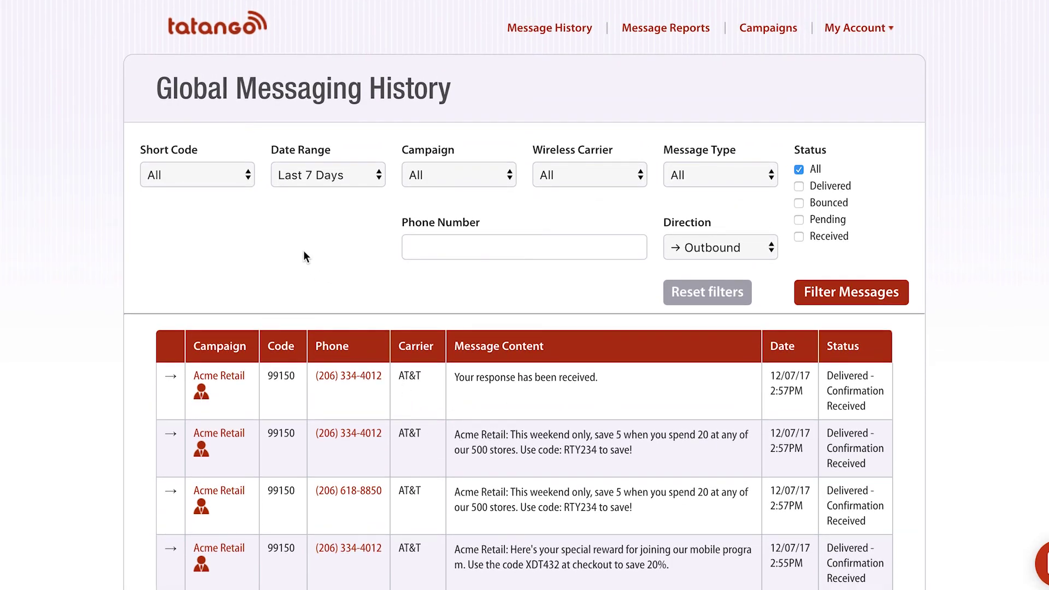